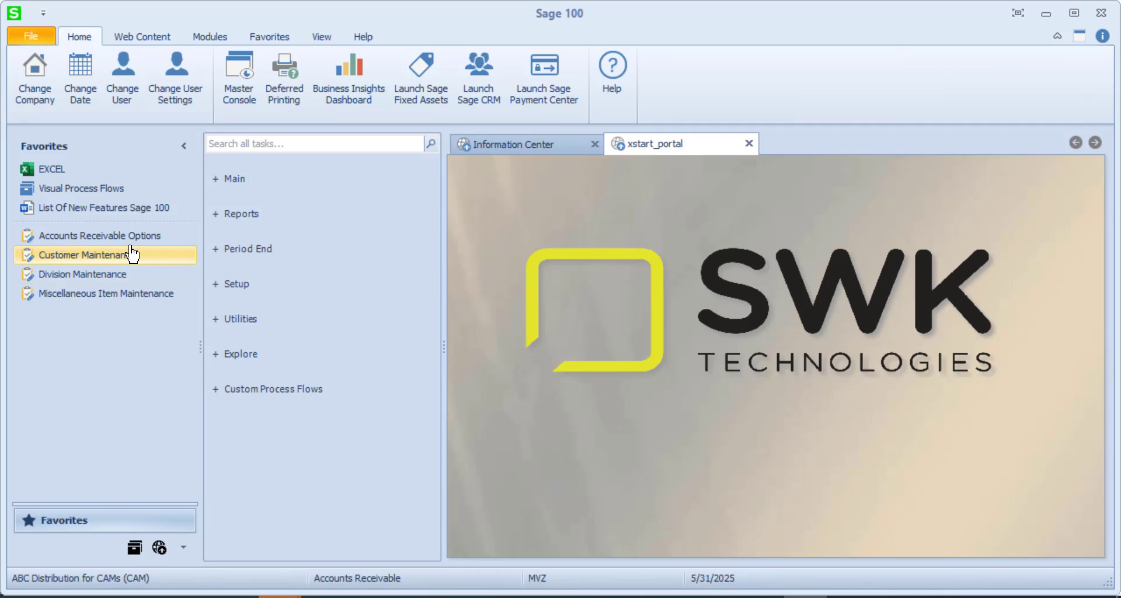
Check the Accounts Receivable Divisions option and examine the division prefixes in the customer list
left_click(100, 236)
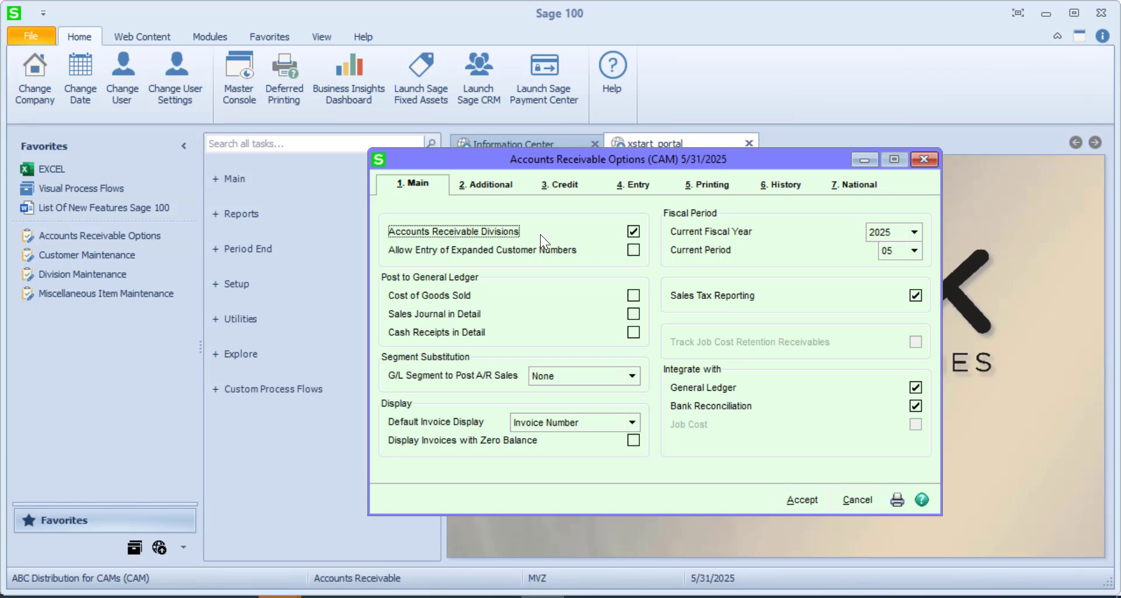
left_click(924, 160)
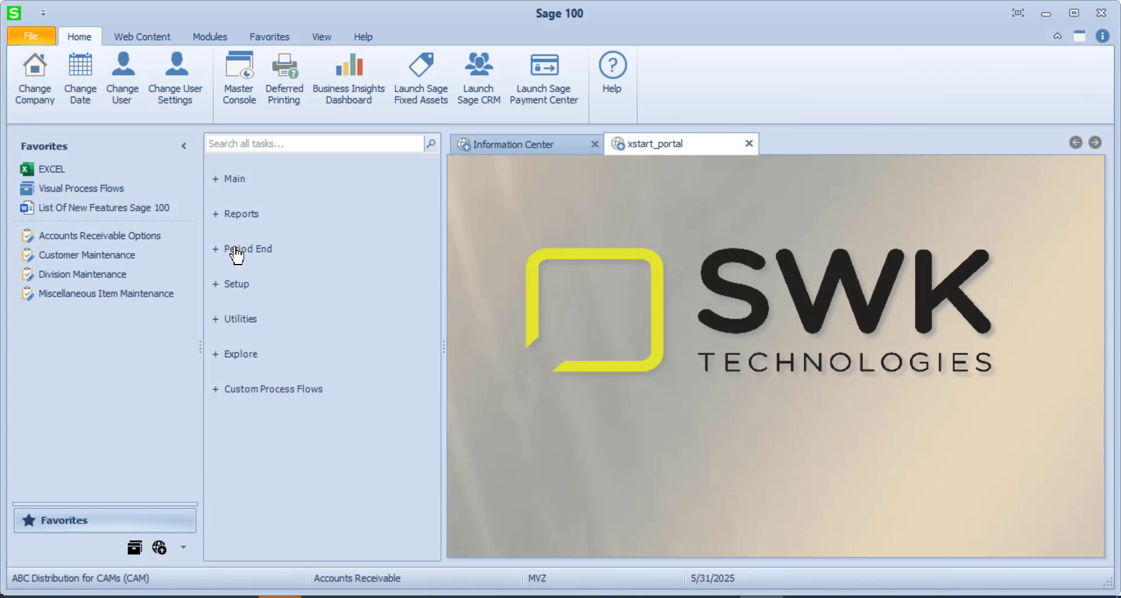
left_click(88, 255)
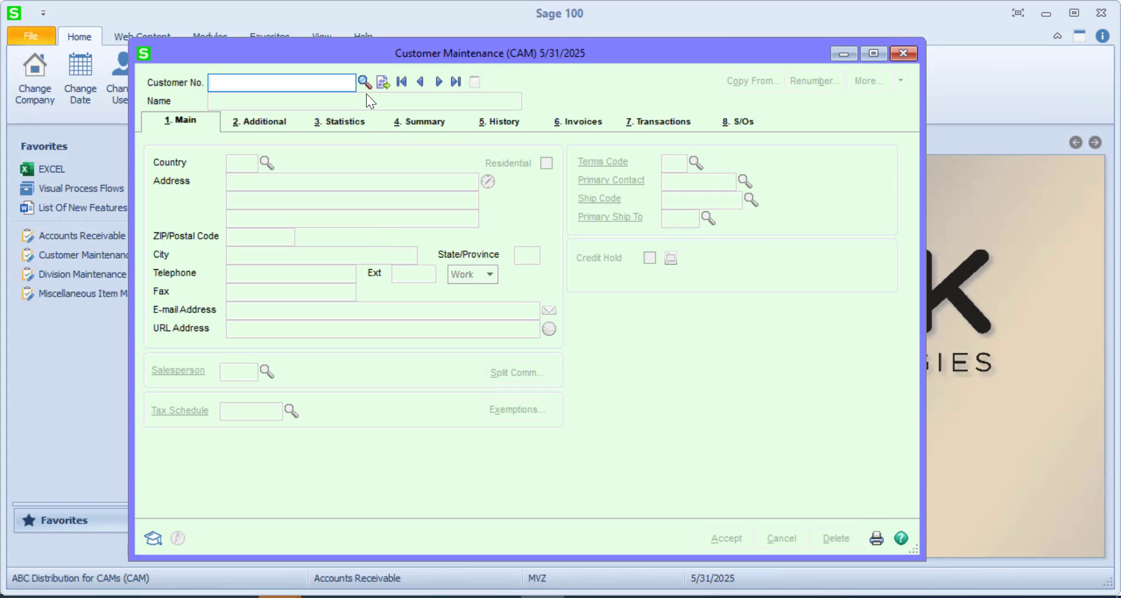
left_click(363, 82)
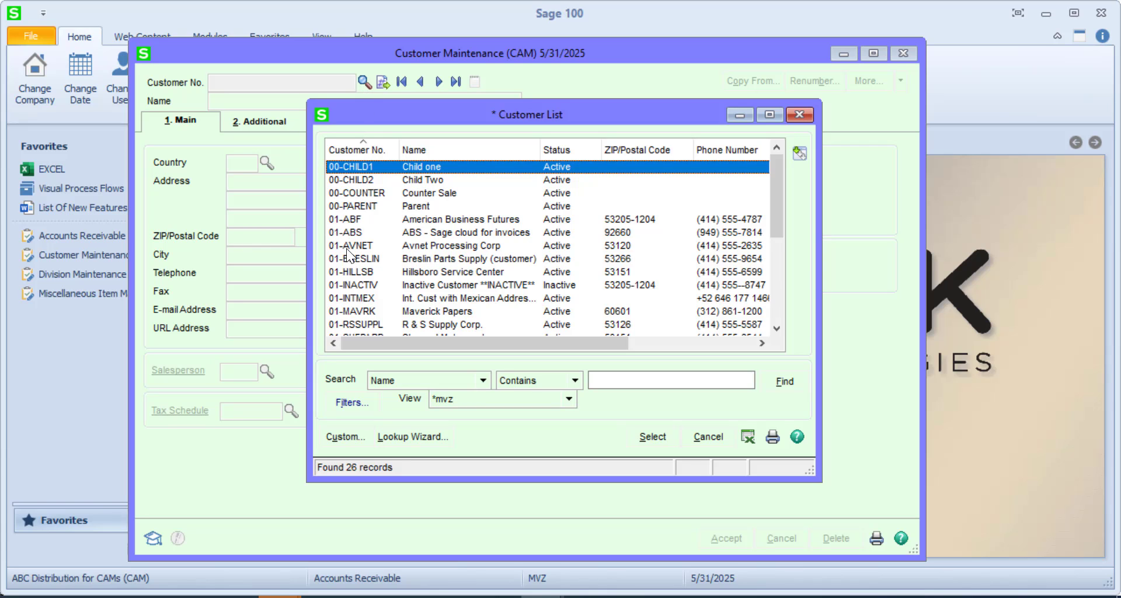
left_click(798, 115)
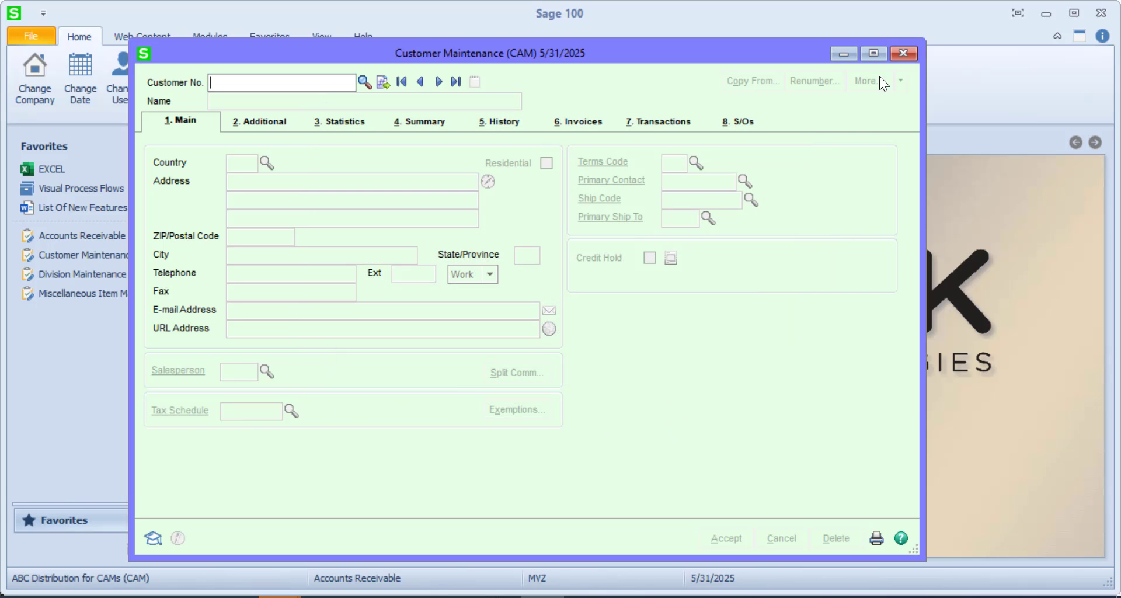
left_click(903, 53)
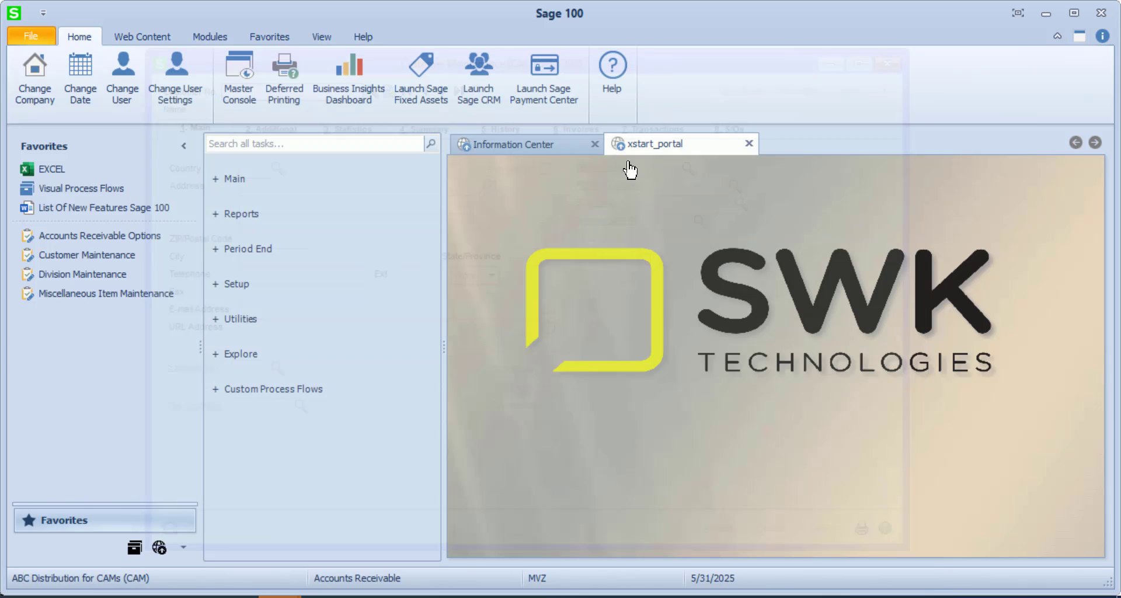
Review the general ledger accounts assigned to the first division in Division Maintenance
left_click(69, 276)
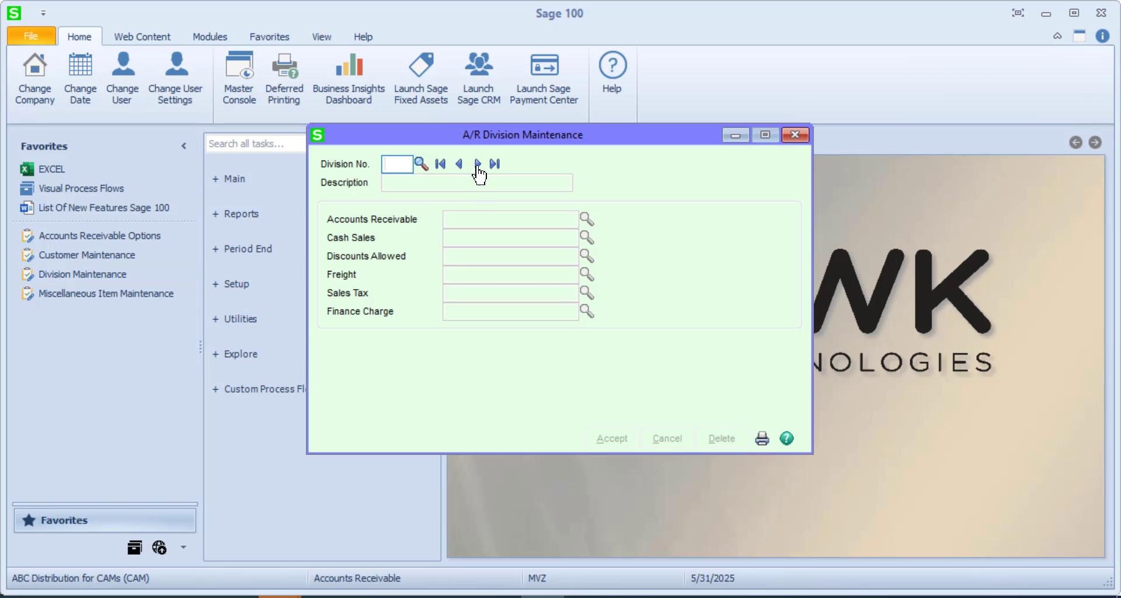
left_click(477, 164)
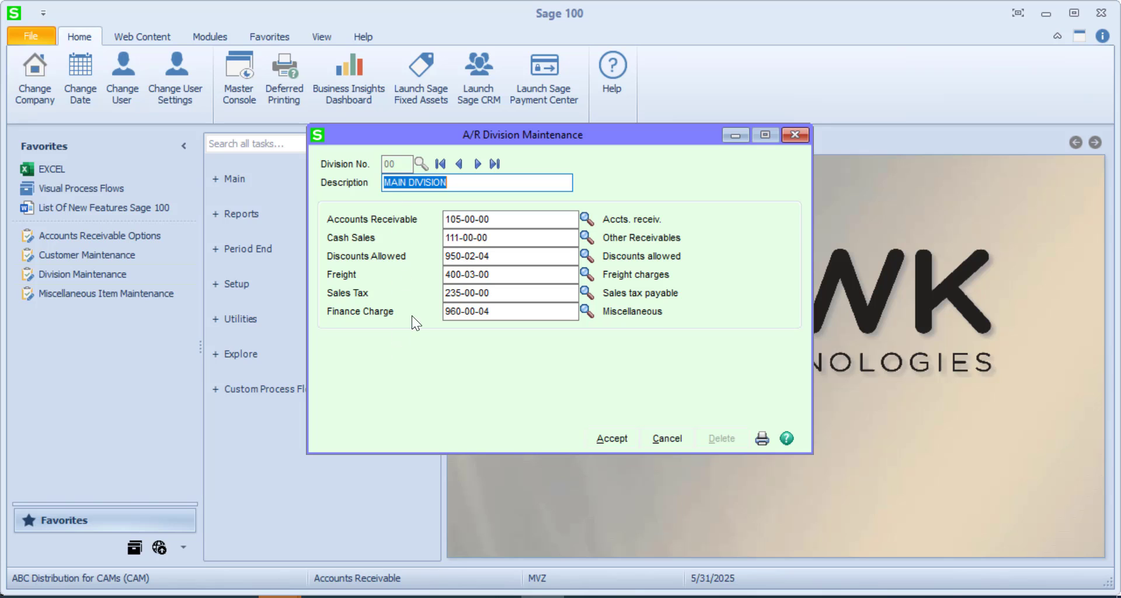
left_click(794, 135)
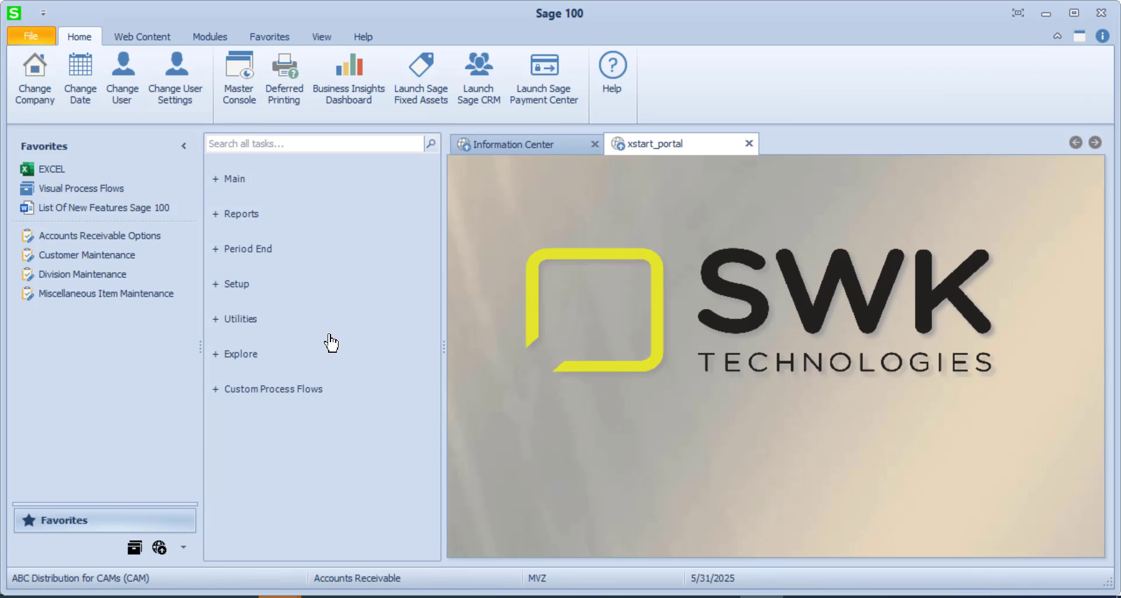
Review the Default Invoice Display choices in Accounts Receivable Options, keep Invoice Number and accept the options
left_click(107, 239)
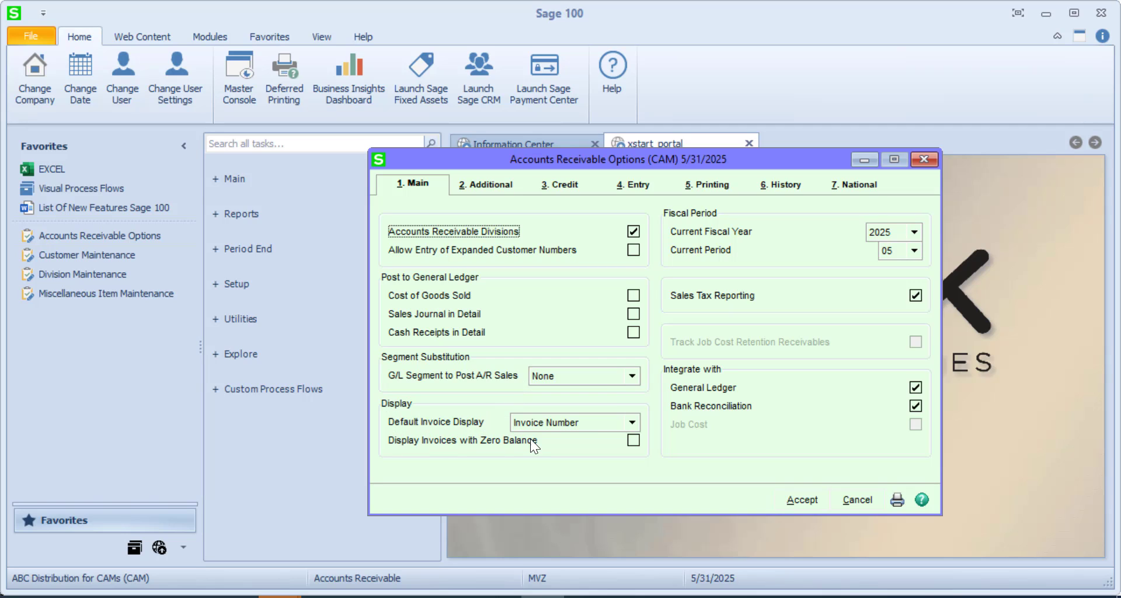
left_click(631, 423)
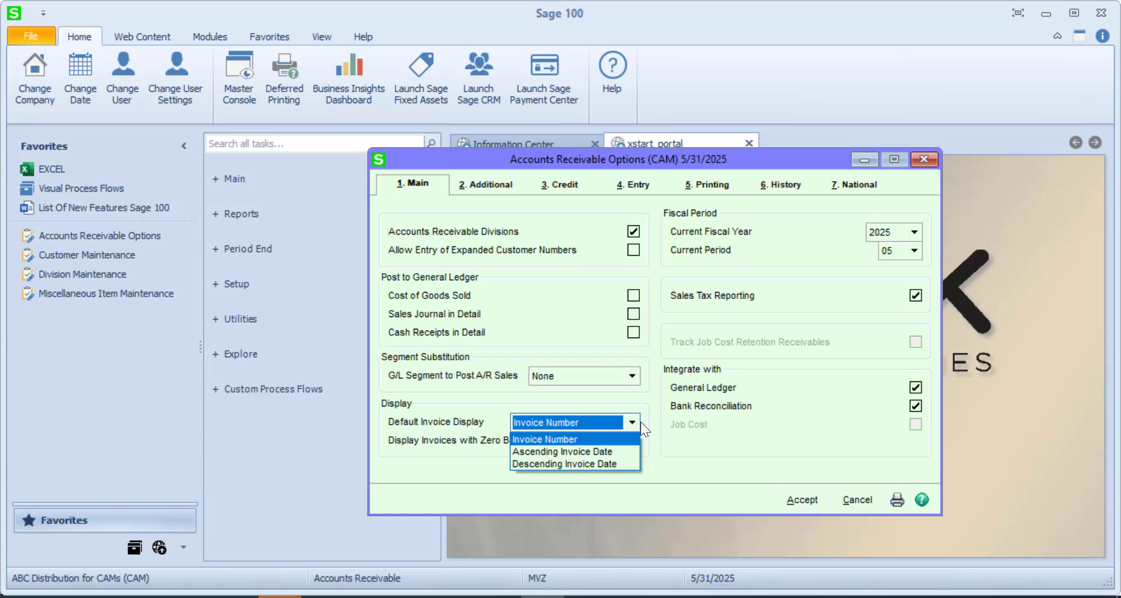
left_click(652, 422)
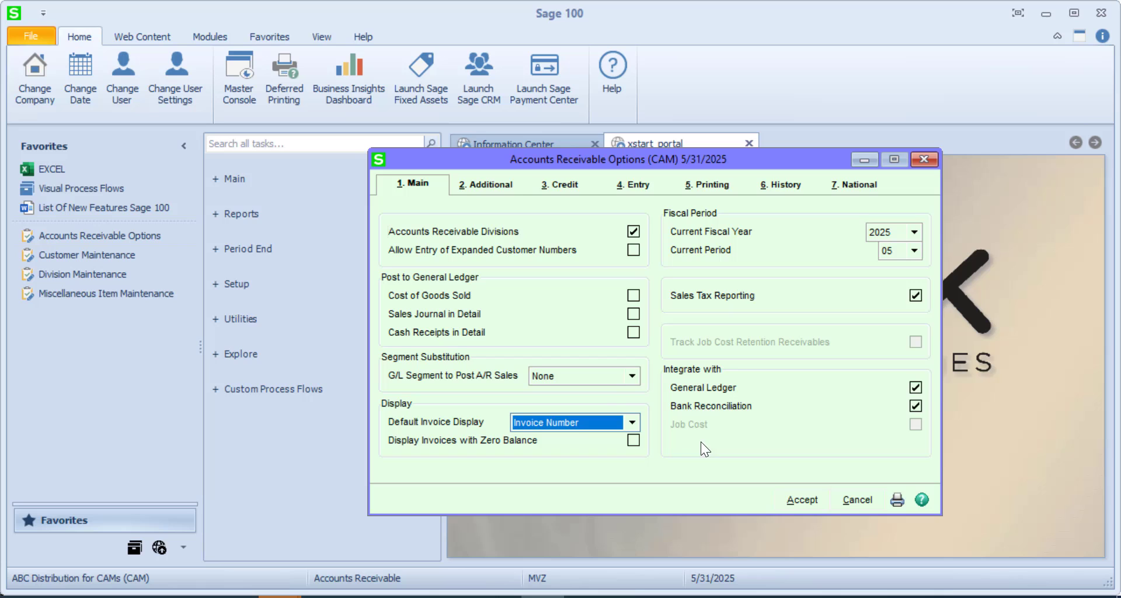
left_click(801, 500)
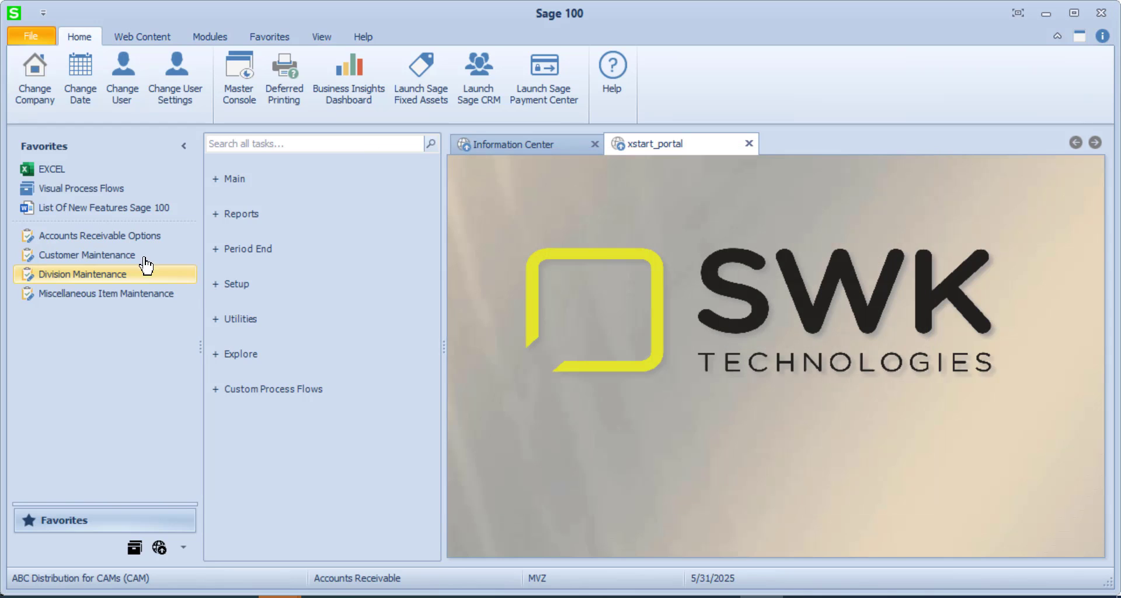
Display the invoices of customer American Business Futures in Customer Maintenance, sorted by balance
left_click(110, 254)
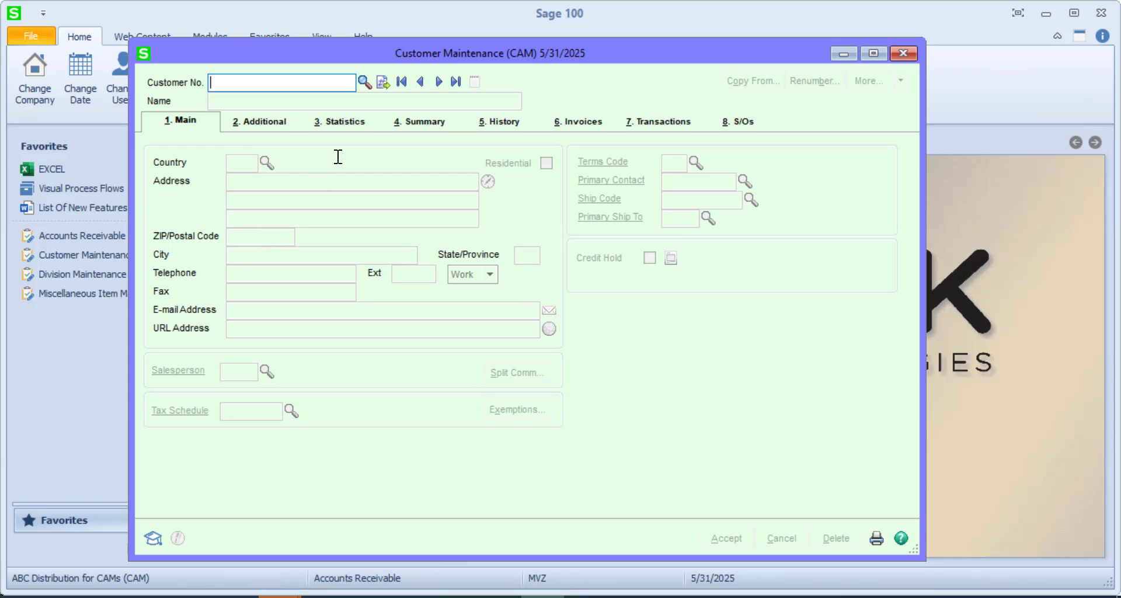
left_click(363, 84)
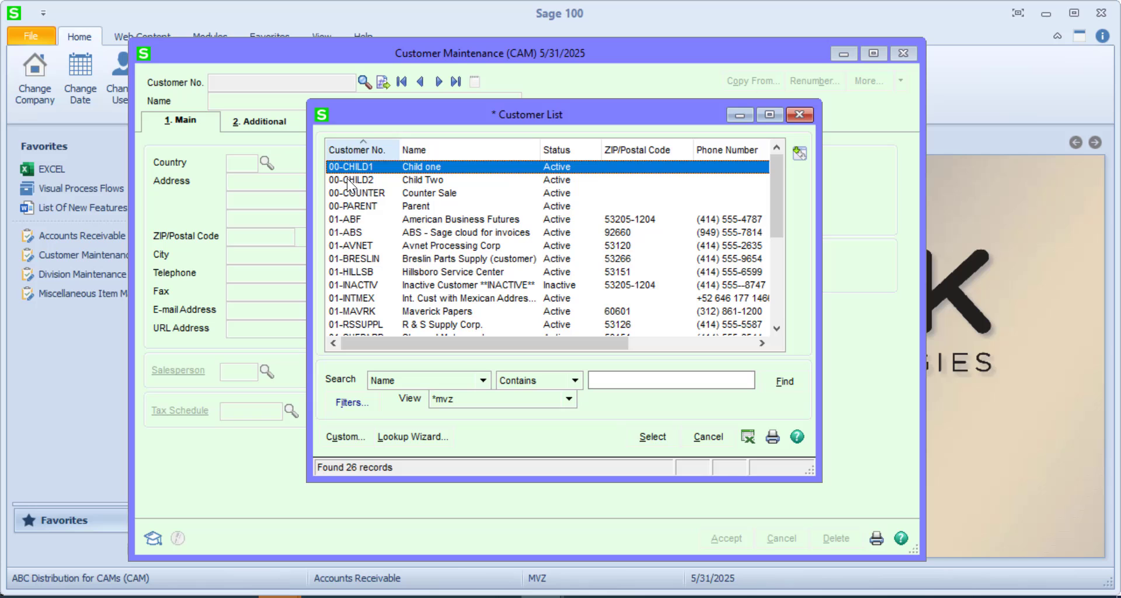
left_click(359, 218)
double_click(359, 218)
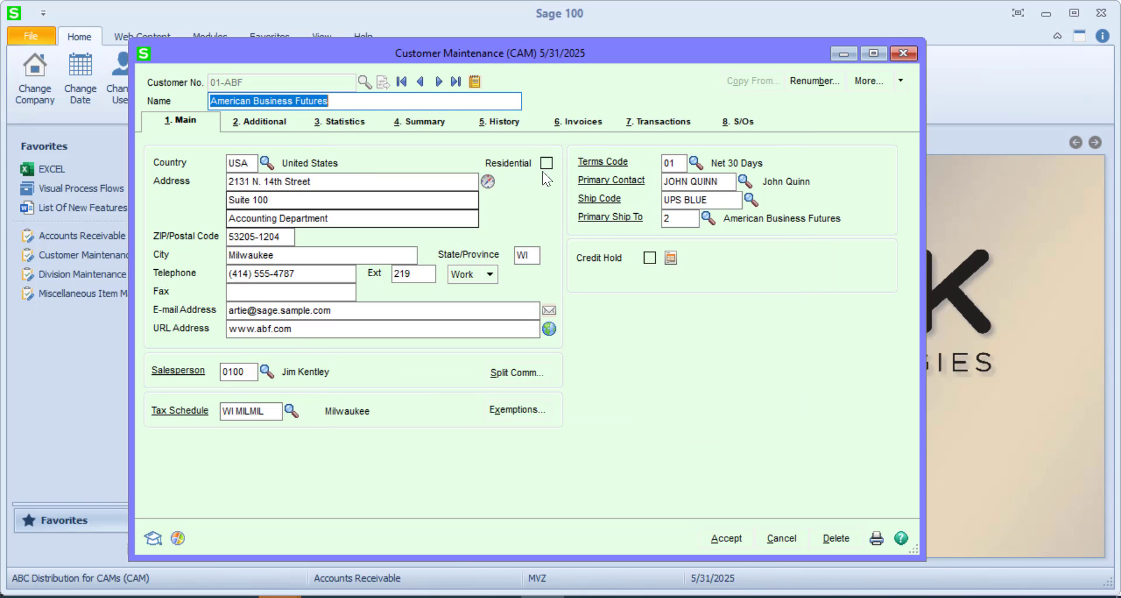
left_click(584, 122)
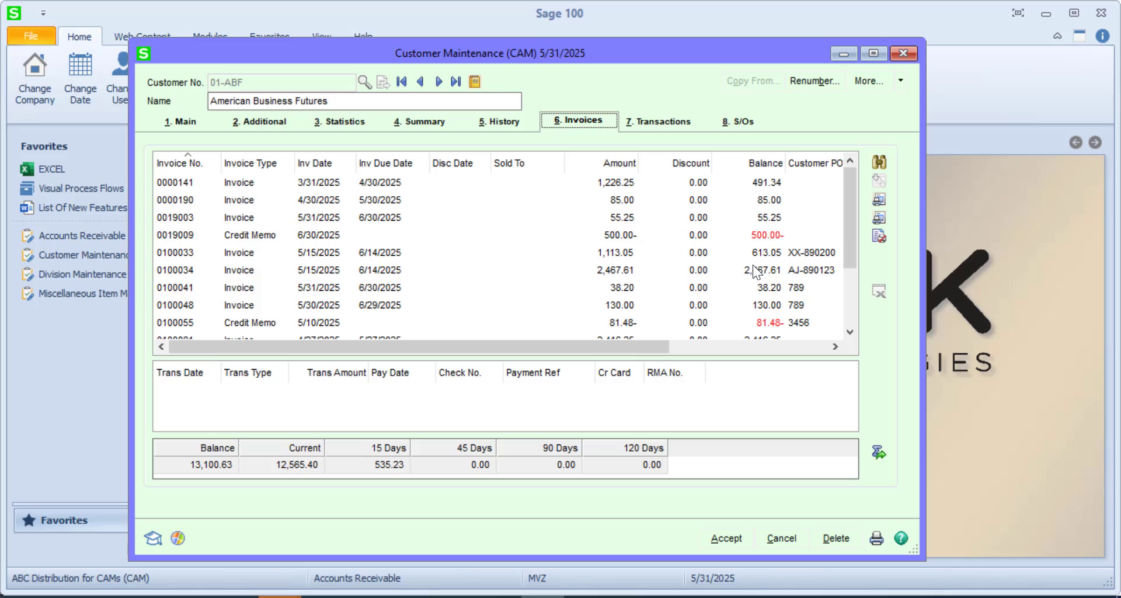
left_click(756, 159)
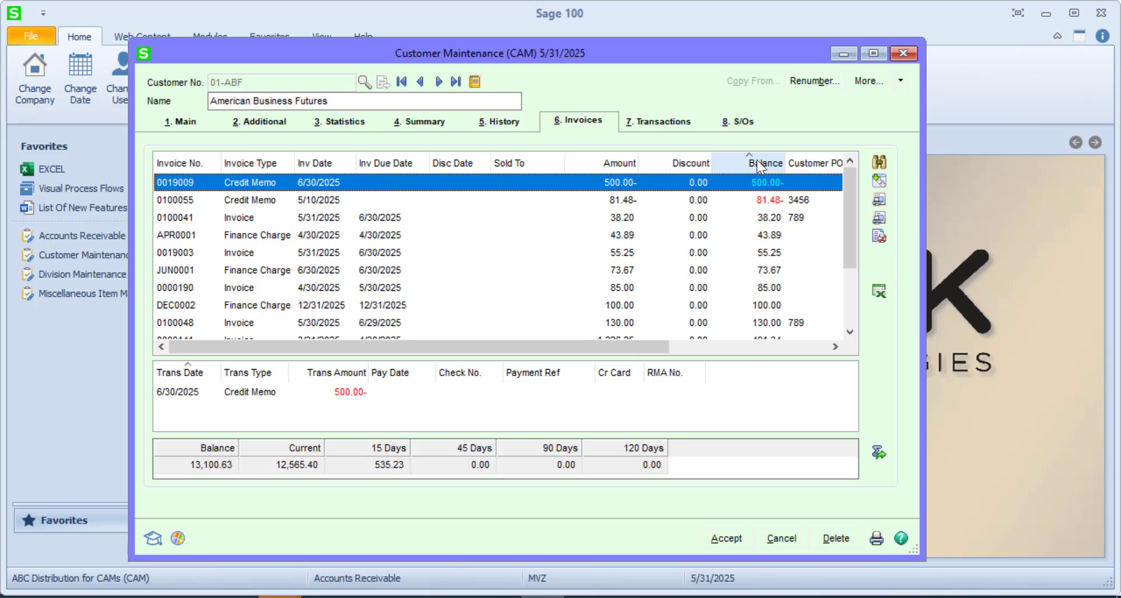
Search the customer's open invoices with Zero Balance Invoices included and sort the list by balance
left_click(879, 163)
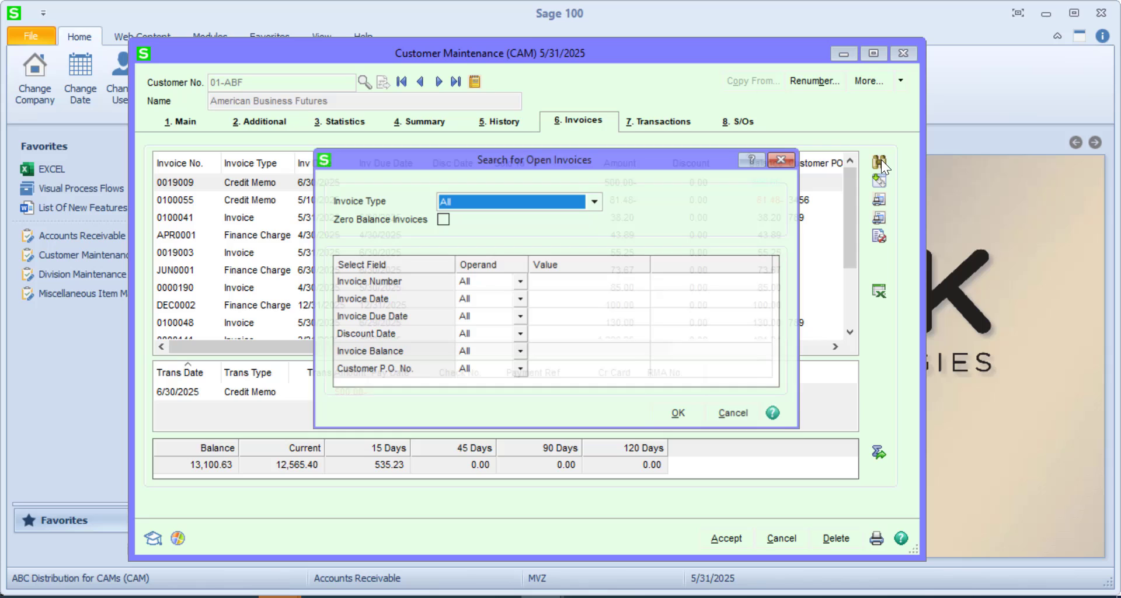
left_click(443, 219)
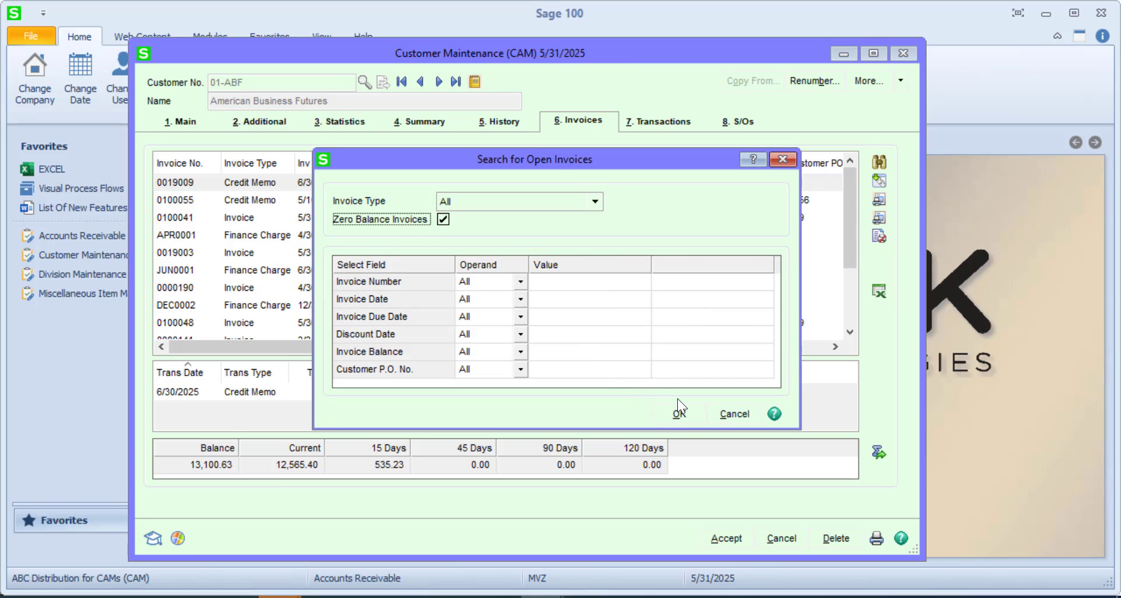
left_click(680, 415)
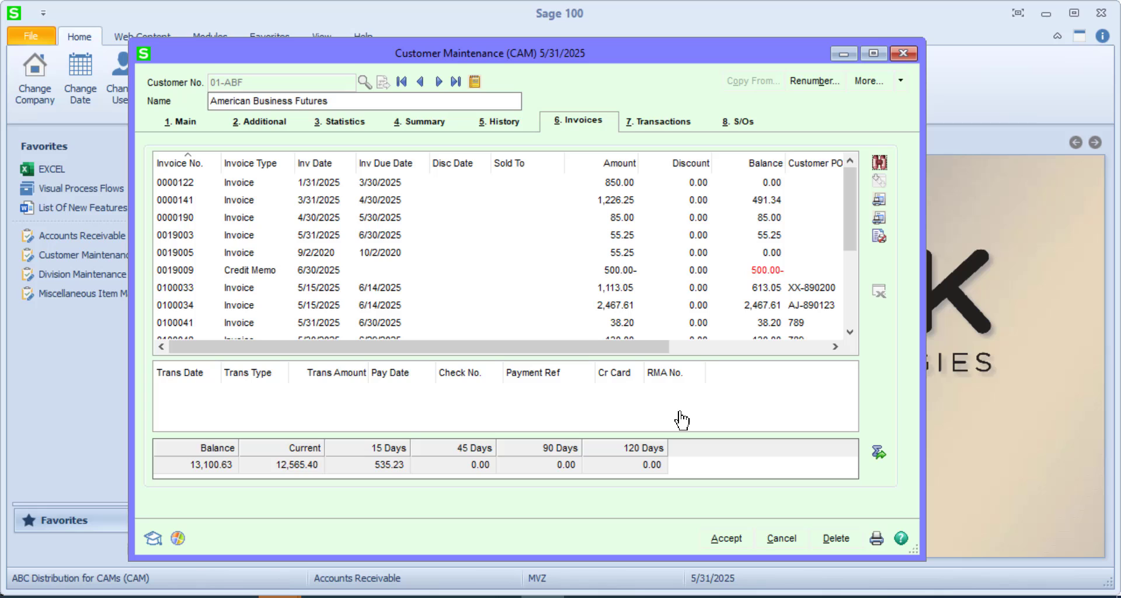
left_click(748, 162)
Examine the transactions of the three zero-balance invoices and close Customer Maintenance
left_click(769, 217)
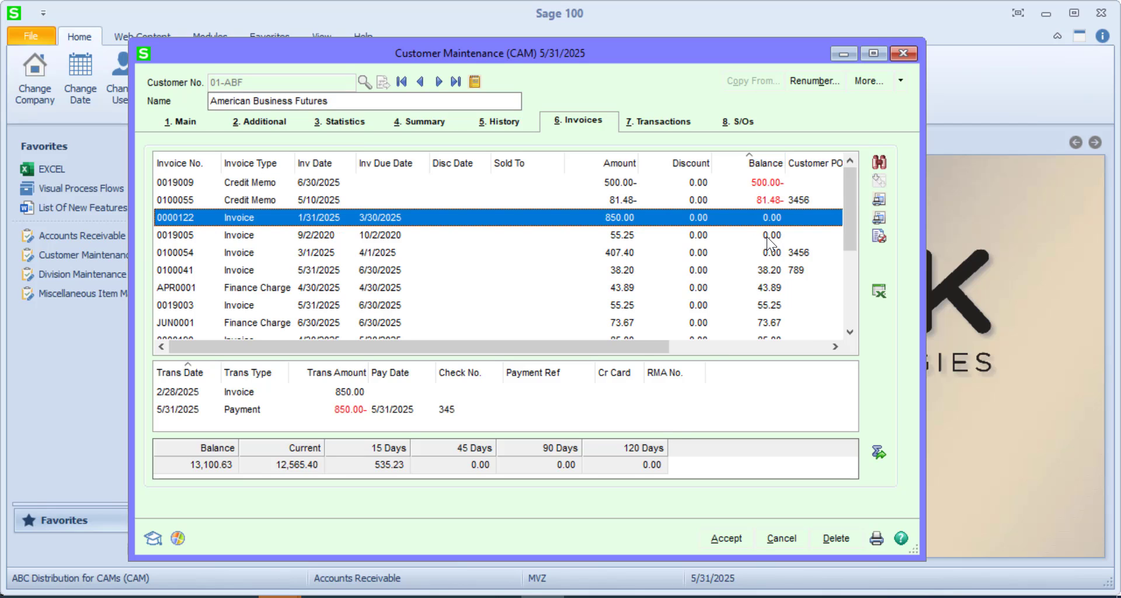
left_click(766, 236)
left_click(767, 257)
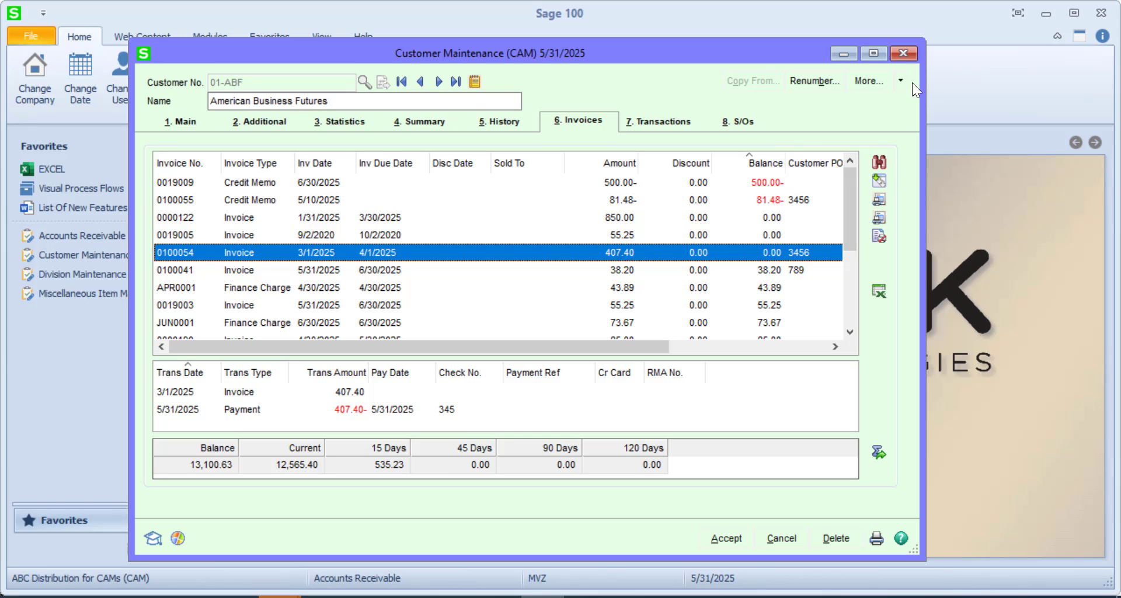
left_click(902, 54)
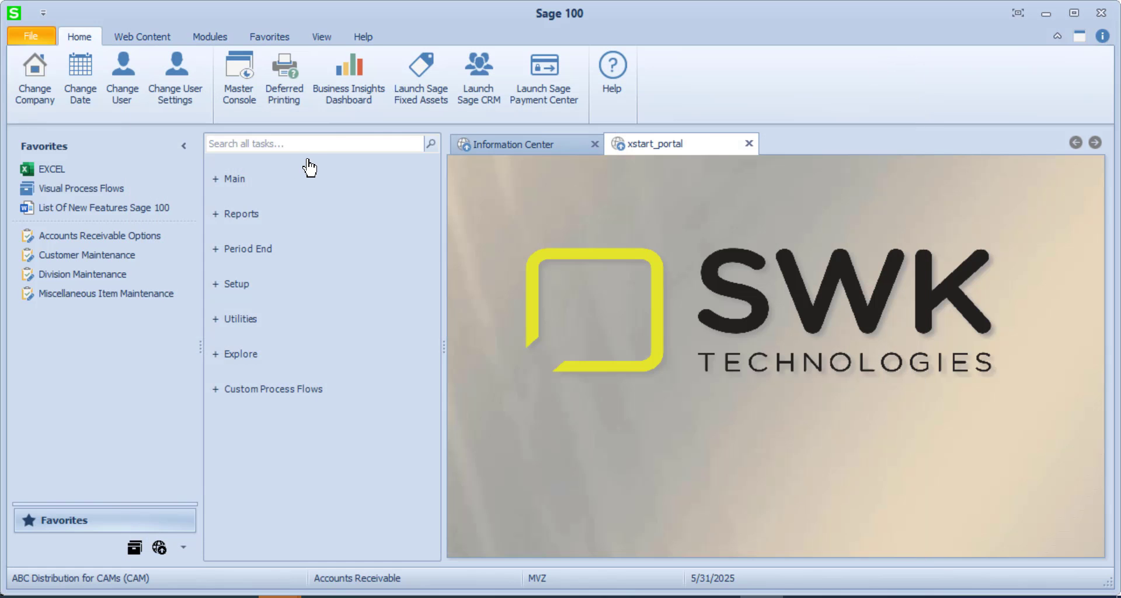
Examine the Age Invoices By choices in the additional Accounts Receivable options, keeping Invoice Date
left_click(85, 238)
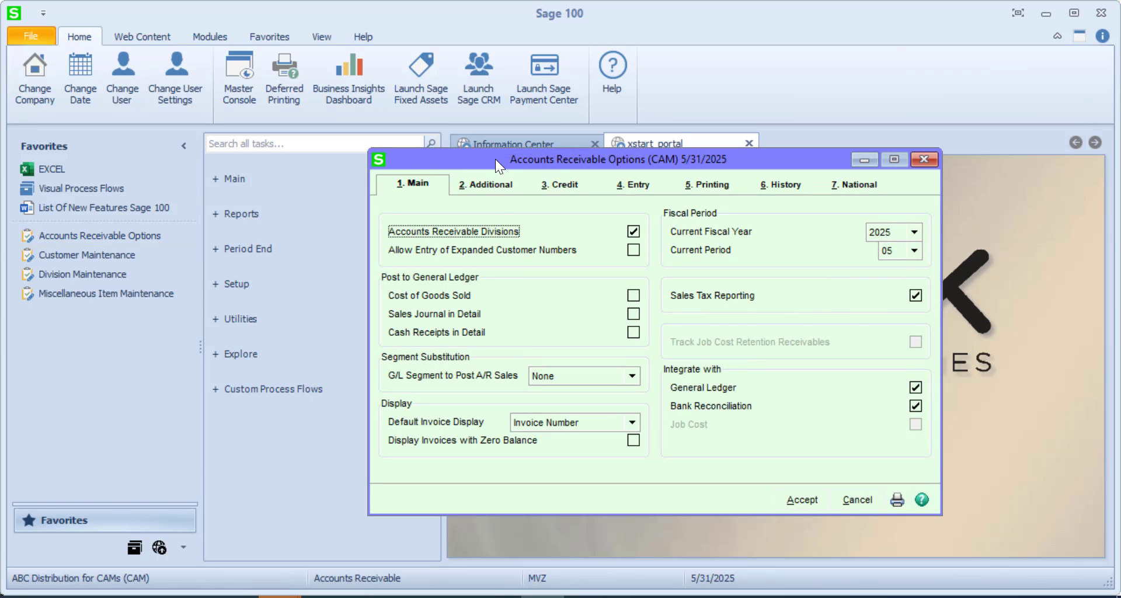
left_click(489, 185)
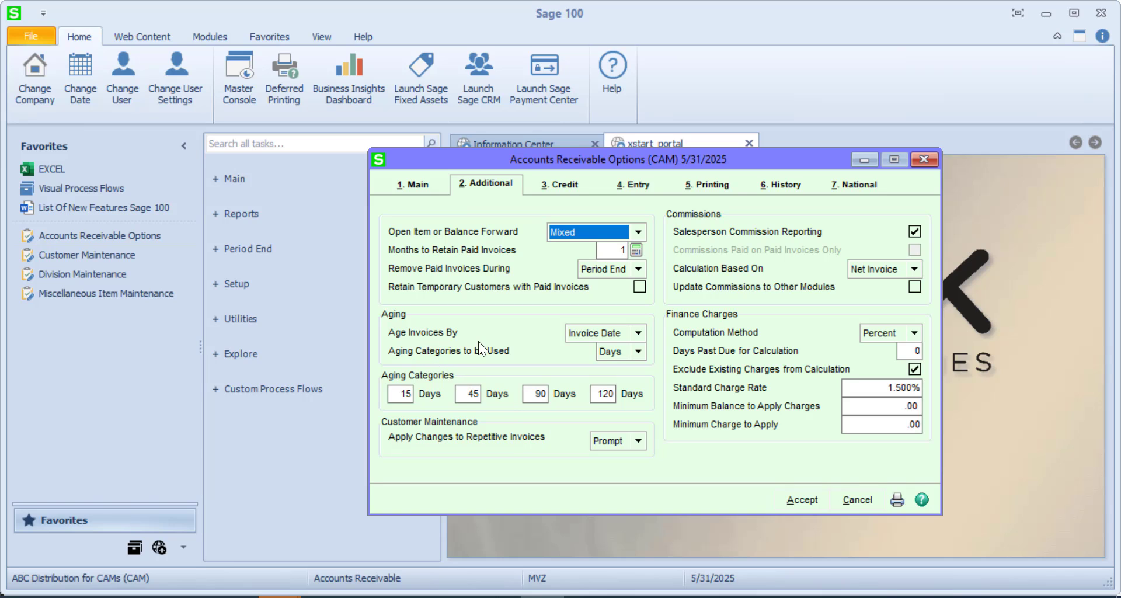
left_click(638, 331)
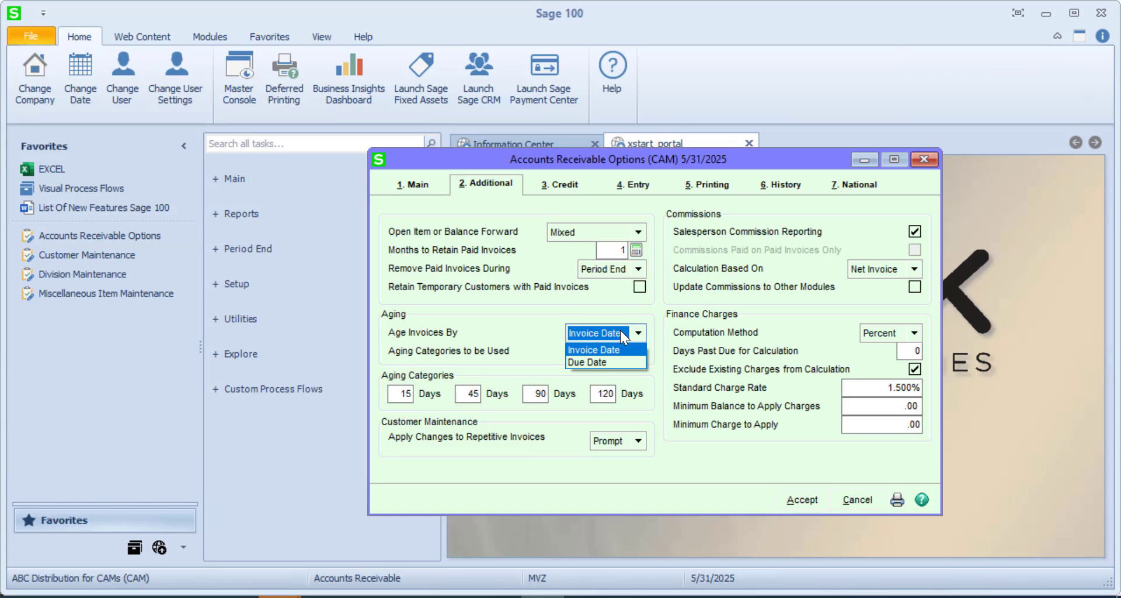
left_click(513, 328)
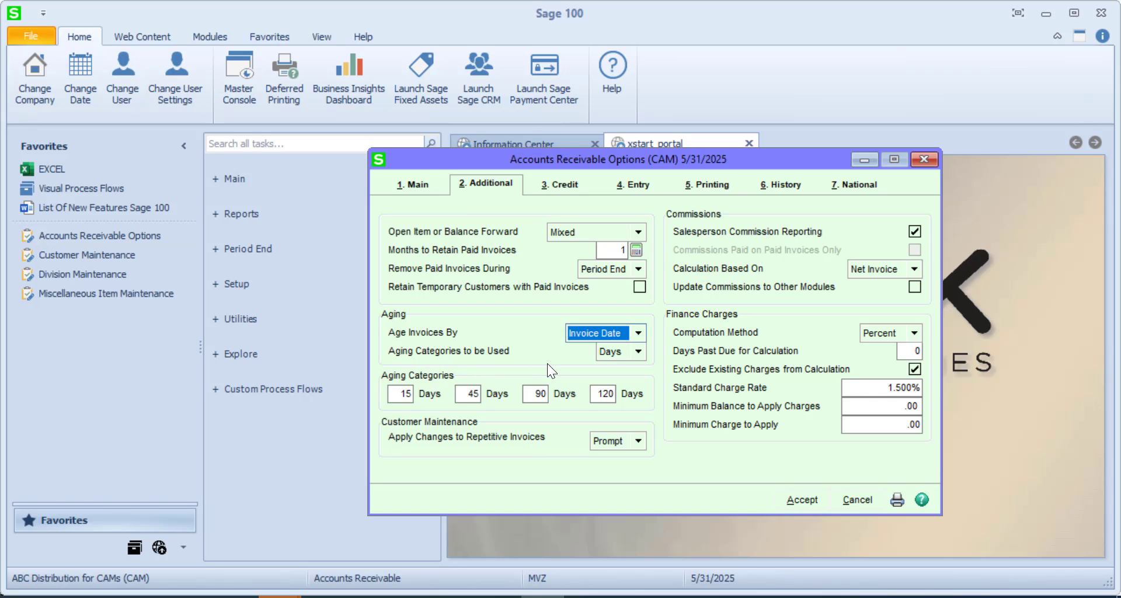
Switch Aging Categories to be Used to Month and back to Days, giving categories of 30, 60, 90 and 120 days
left_click(638, 352)
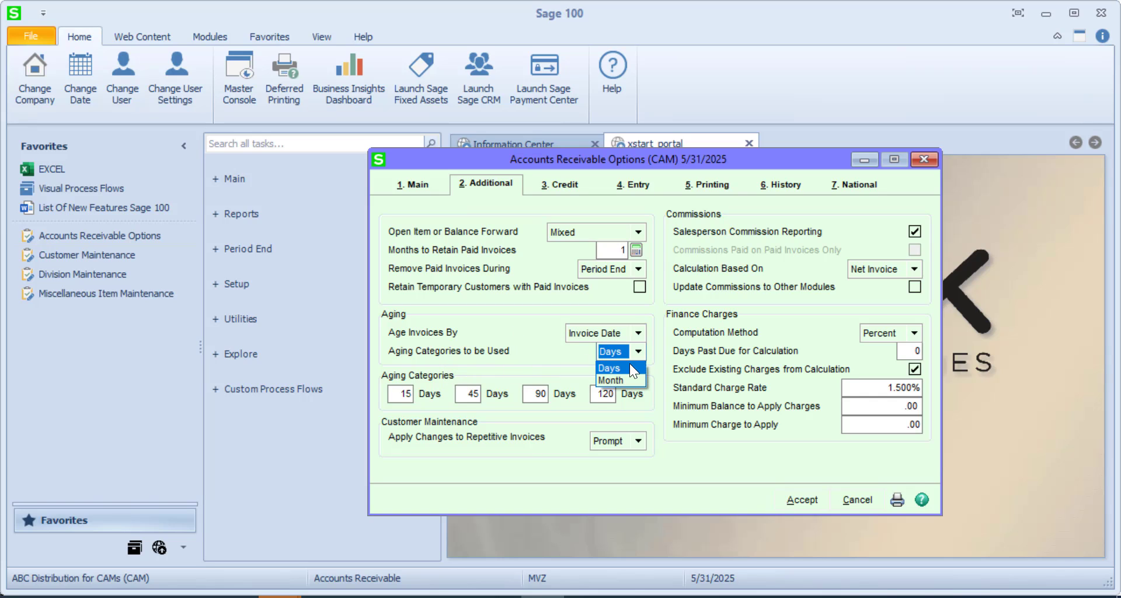
left_click(624, 376)
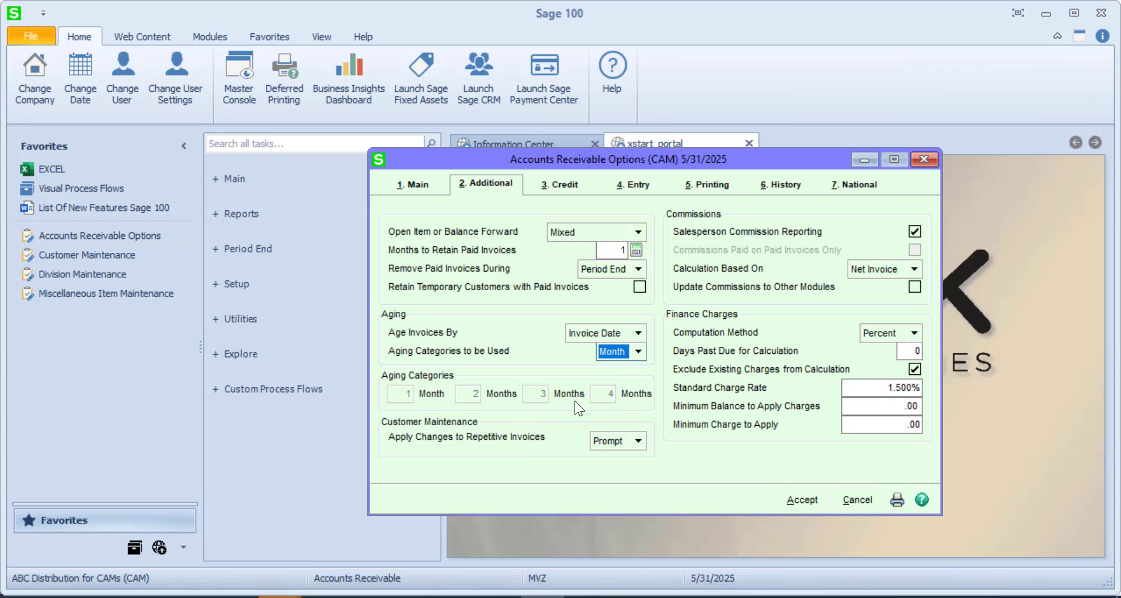
left_click(639, 351)
left_click(617, 366)
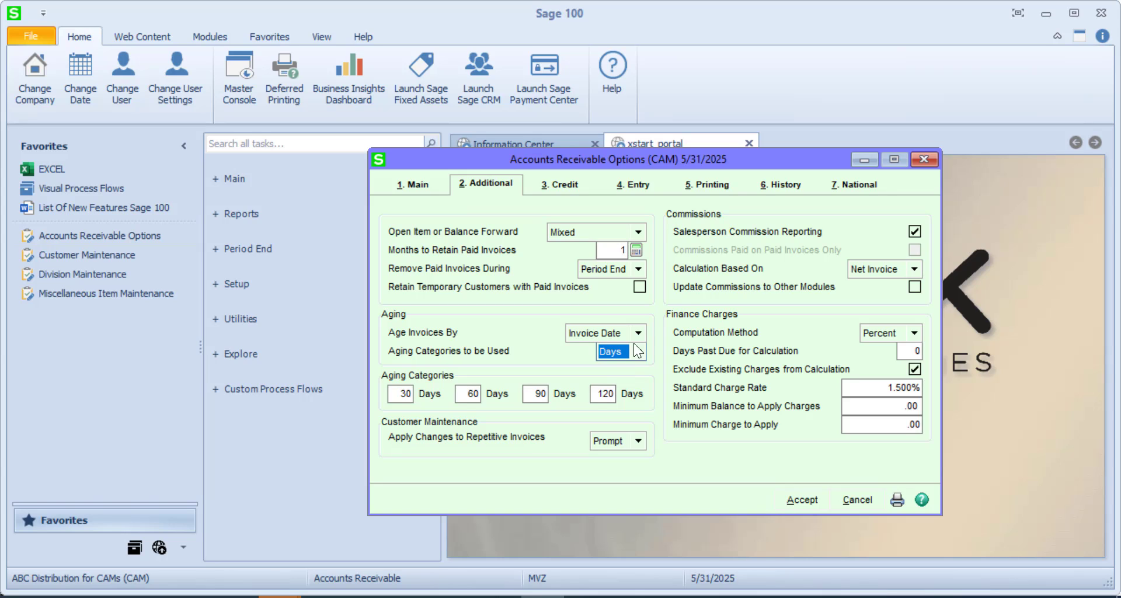
Check the Auto Increment Customer Number entry settings and accept the Accounts Receivable options
left_click(636, 193)
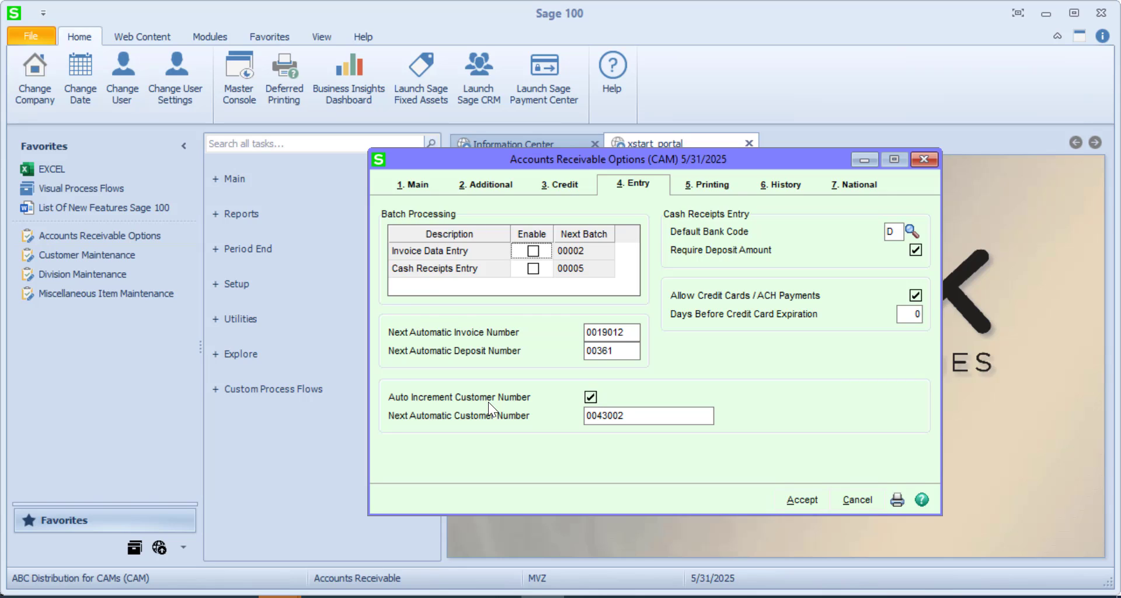
left_click(801, 500)
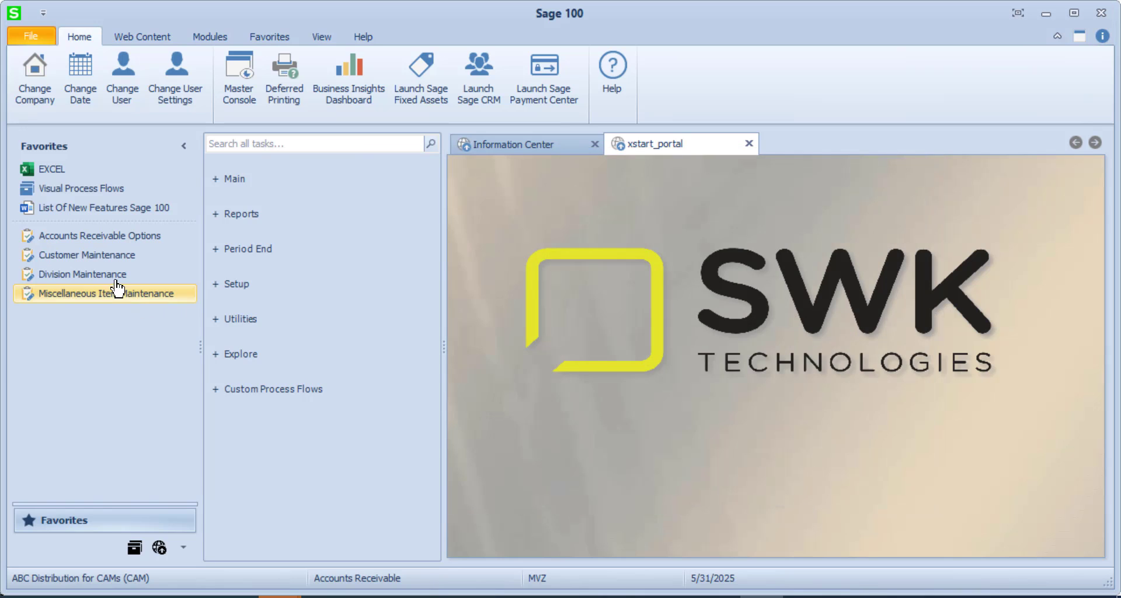
Generate the next automatic customer number for division 02, West Sales Office, in Customer Maintenance, and discard the new customer without saving
left_click(100, 255)
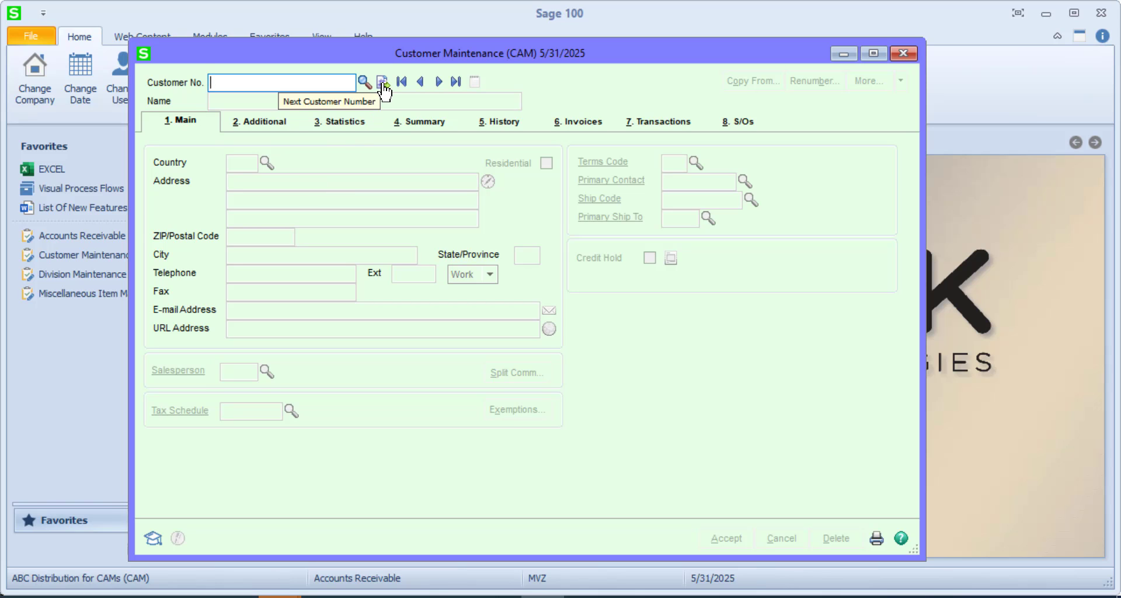
left_click(382, 84)
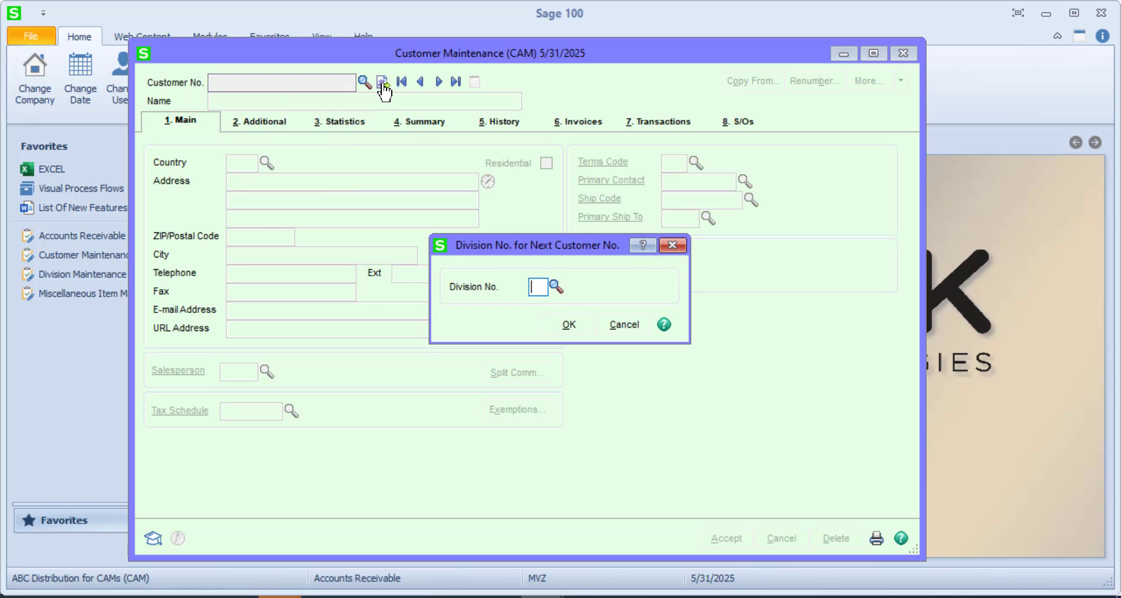
left_click(555, 285)
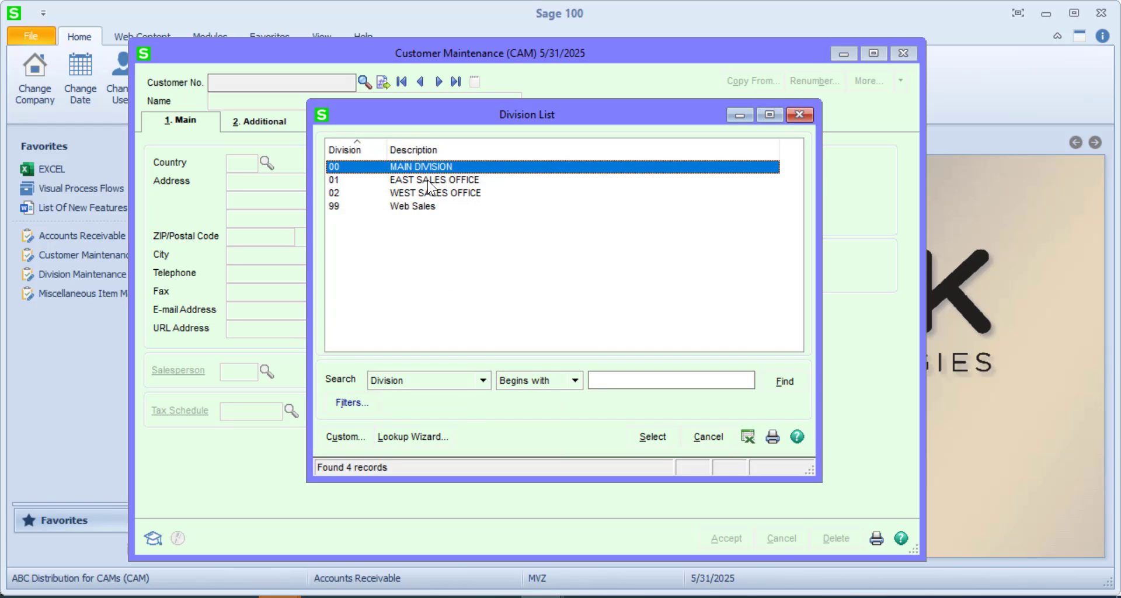
double_click(426, 190)
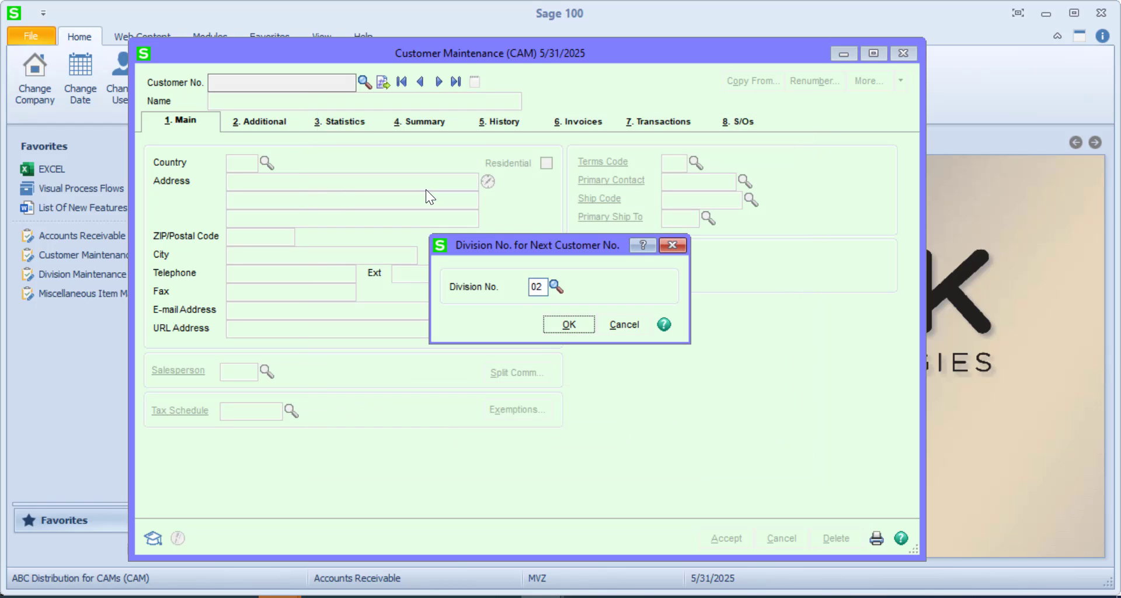
left_click(555, 325)
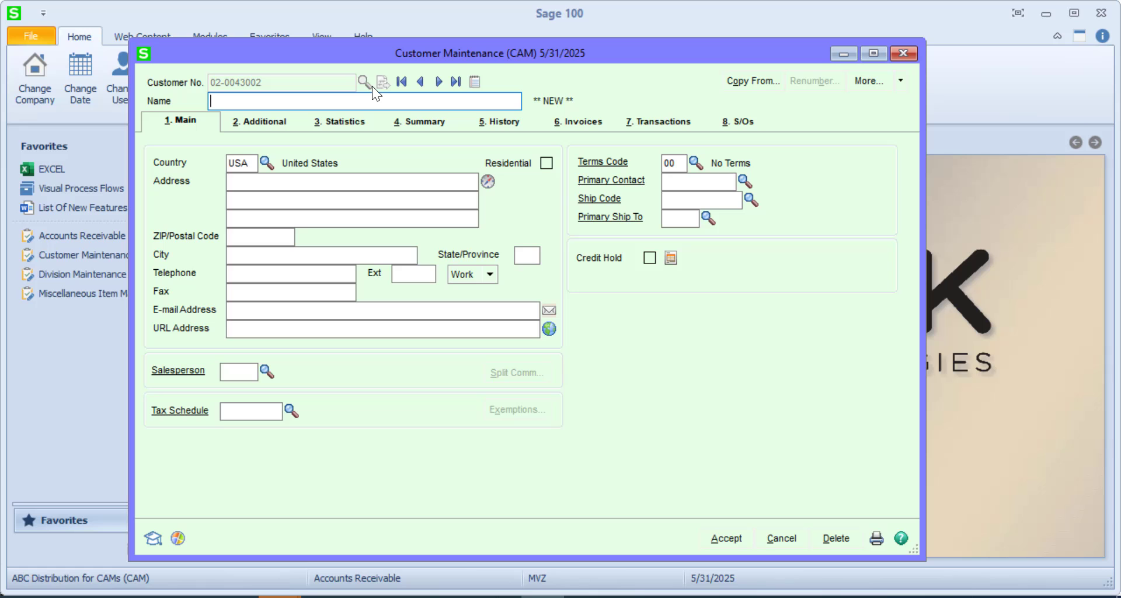
left_click(898, 53)
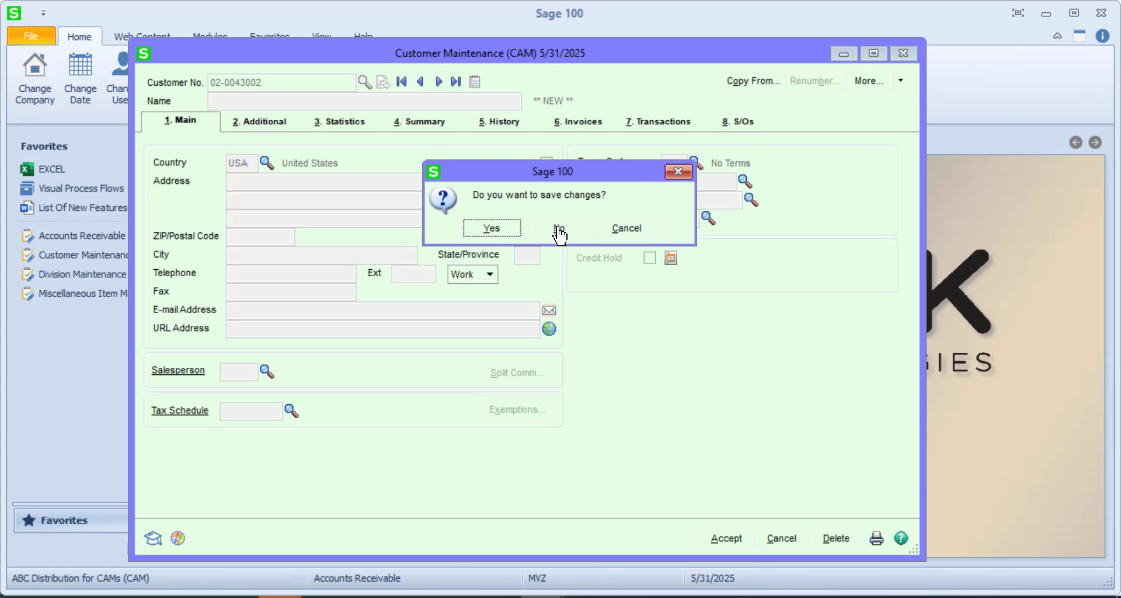
left_click(558, 229)
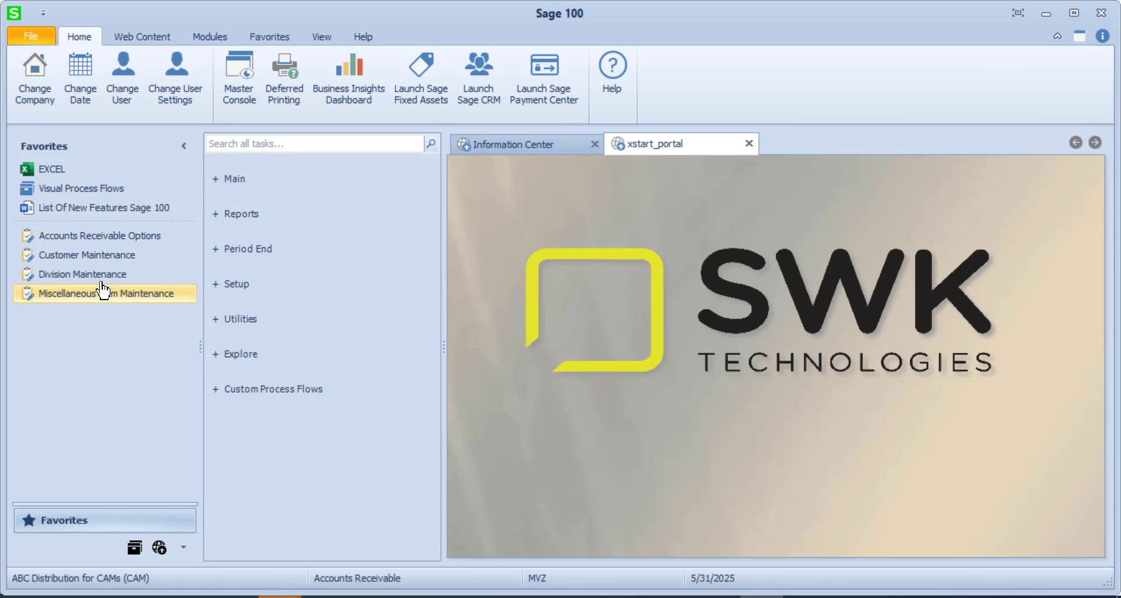
Open Accounts Receivable Options
left_click(98, 239)
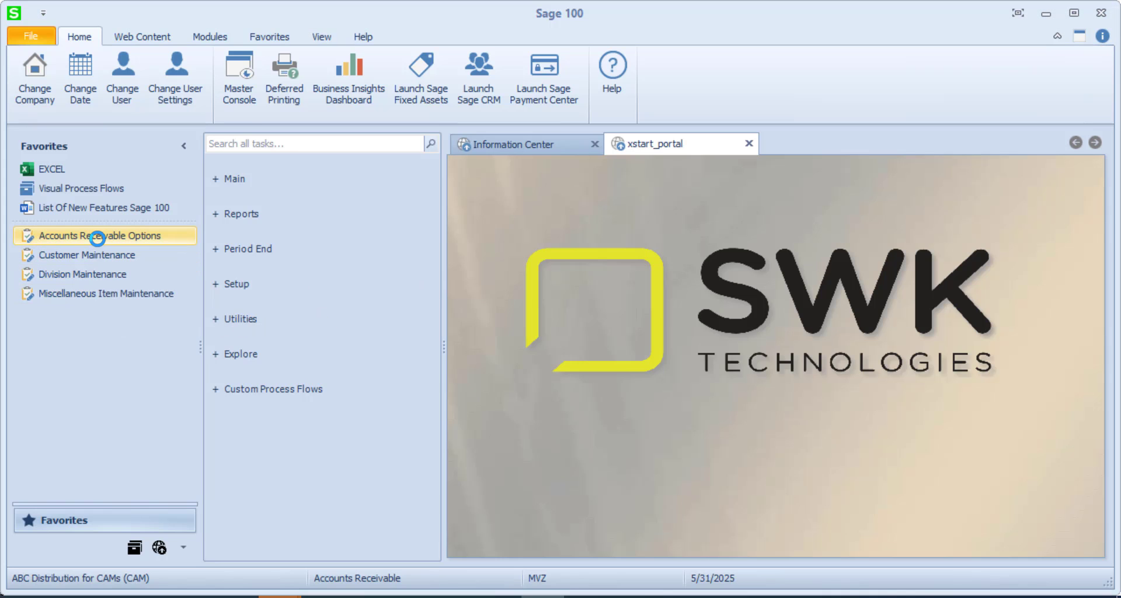